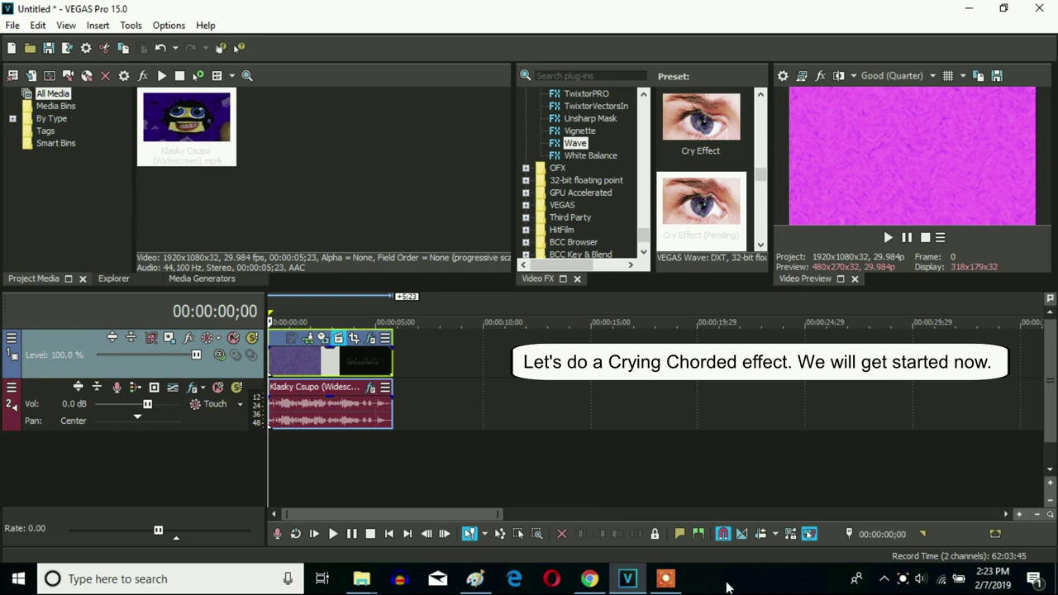
Step: Examine the video event's Gradient Map color points and its Wave, Invert and Color Corrector (Secondary) settings
click(371, 338)
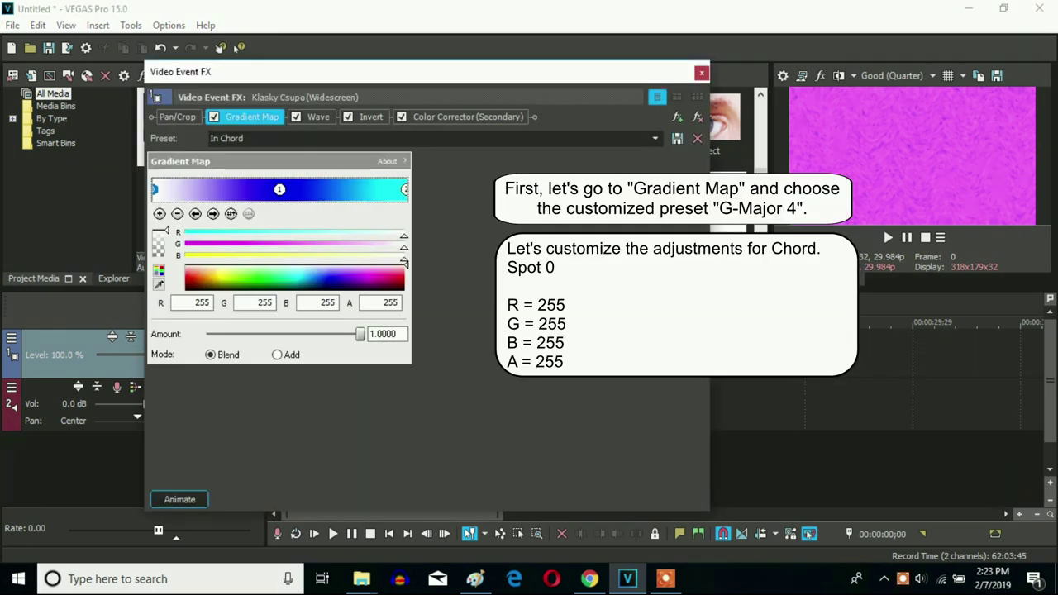
click(279, 190)
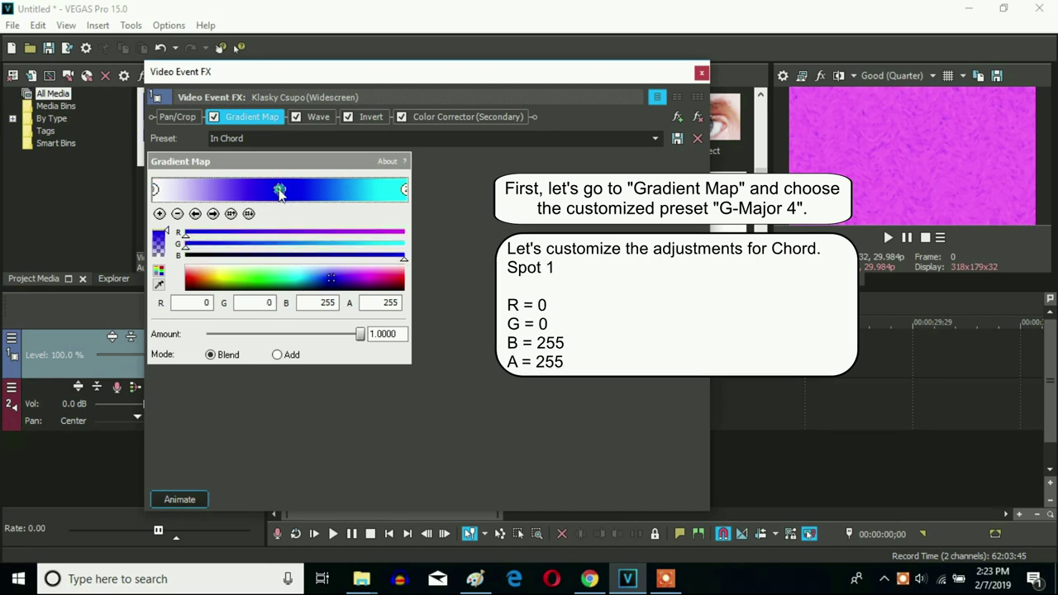
click(404, 190)
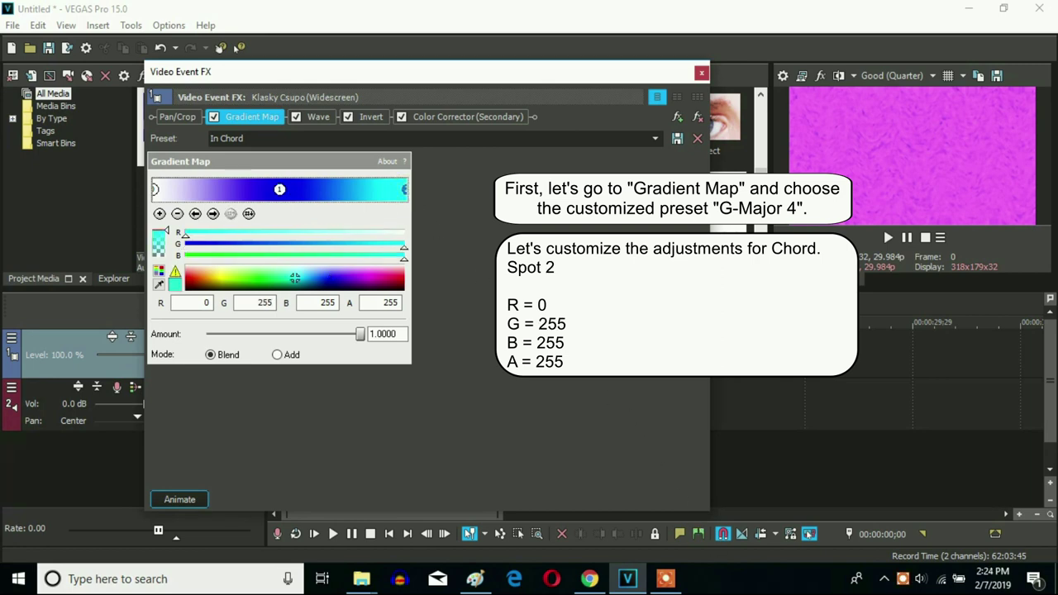
click(323, 119)
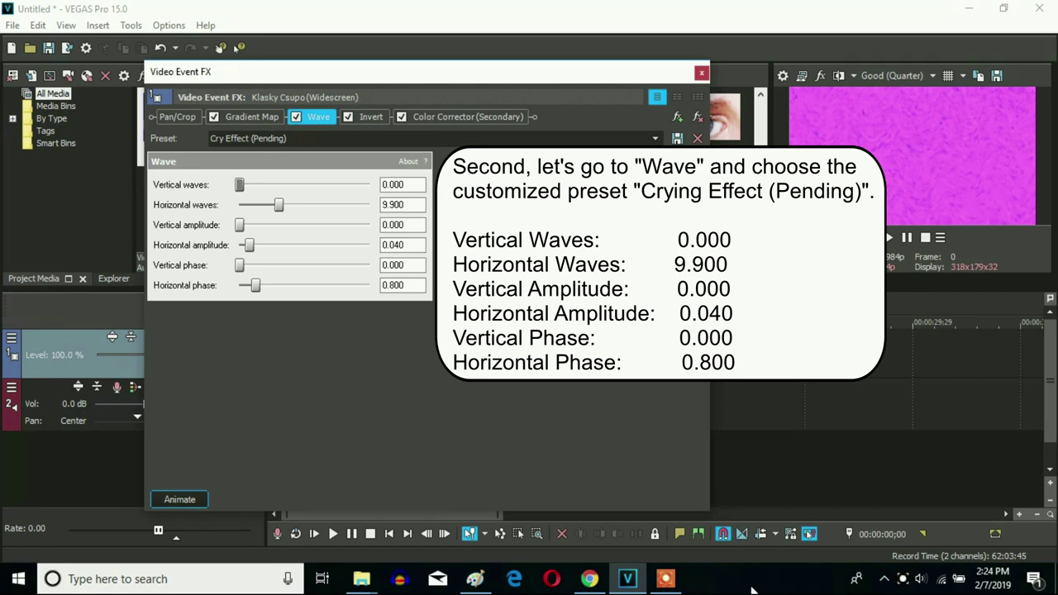
click(372, 117)
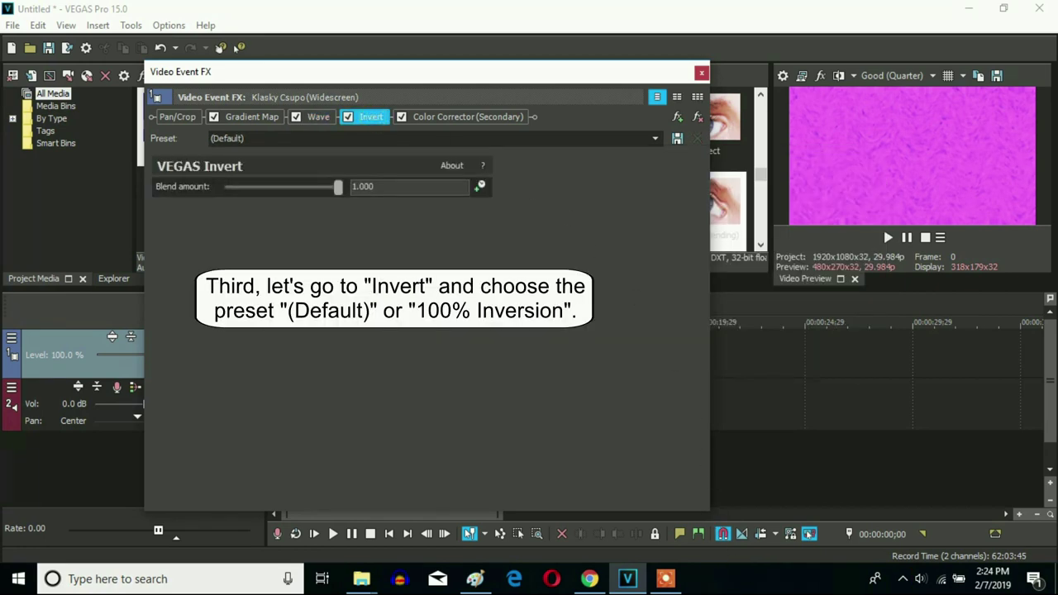
click(458, 116)
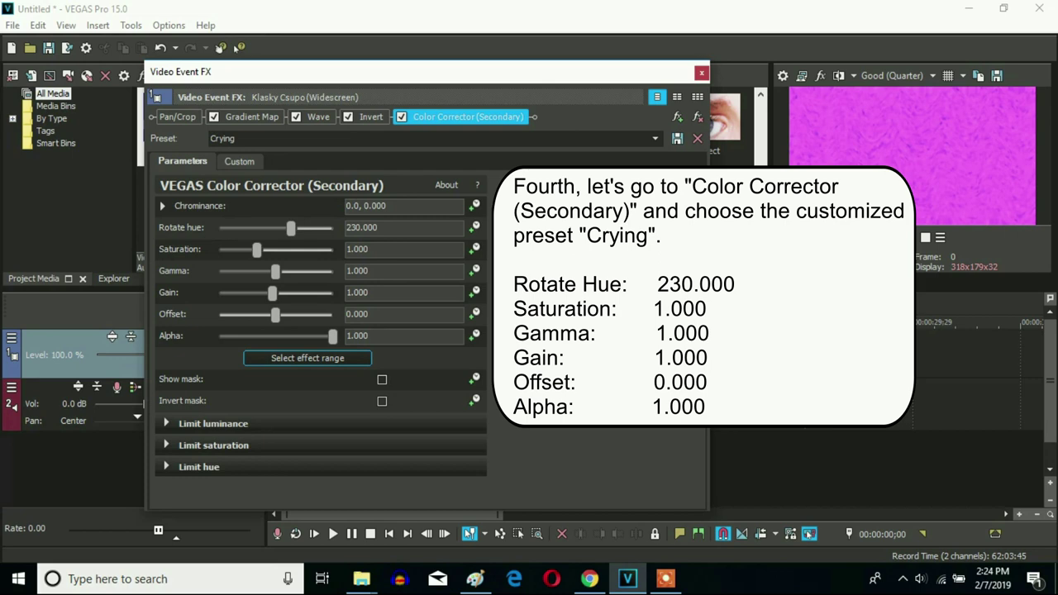
click(701, 73)
Step: Set the IL Vocodex effect on the clip's audio event to the Chord preset
click(371, 387)
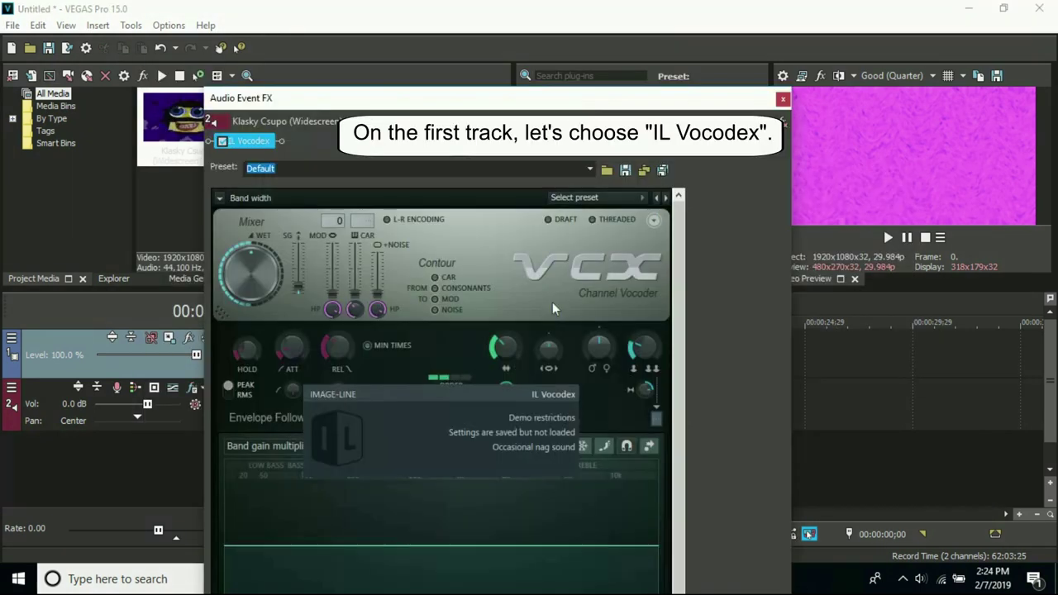
click(598, 199)
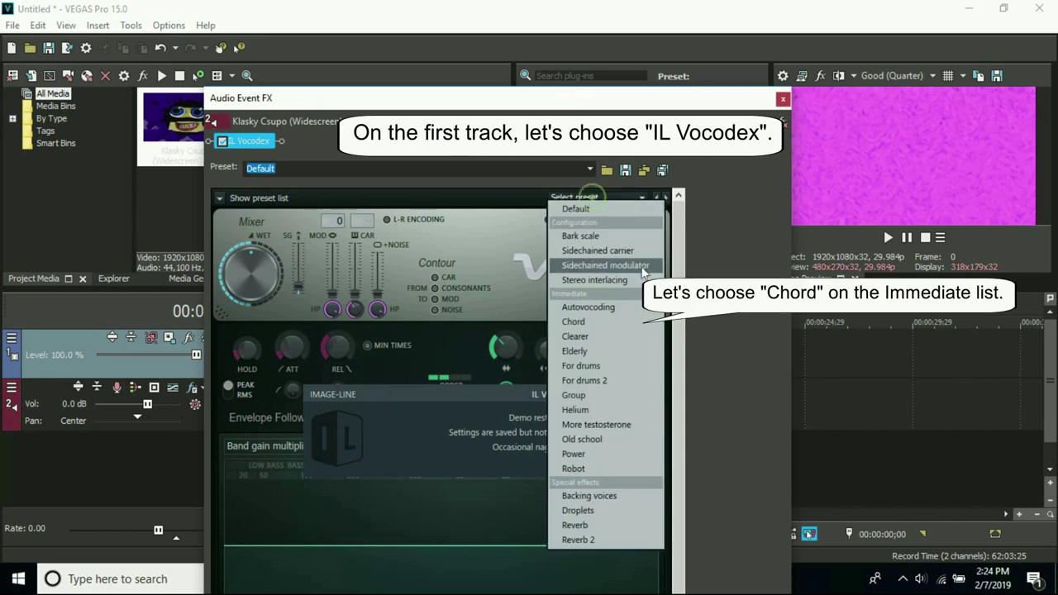
click(637, 322)
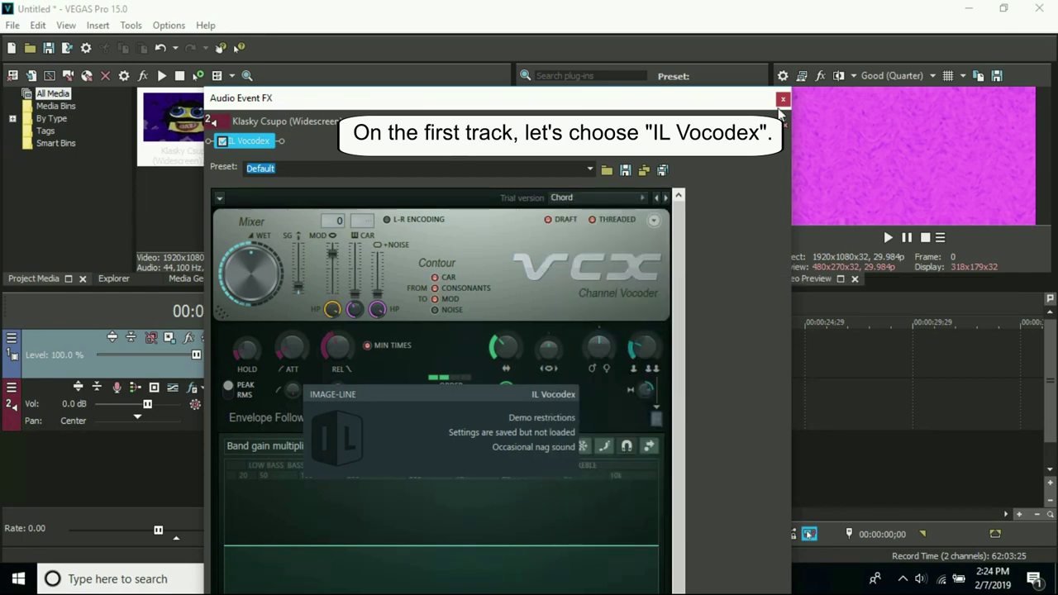
click(783, 98)
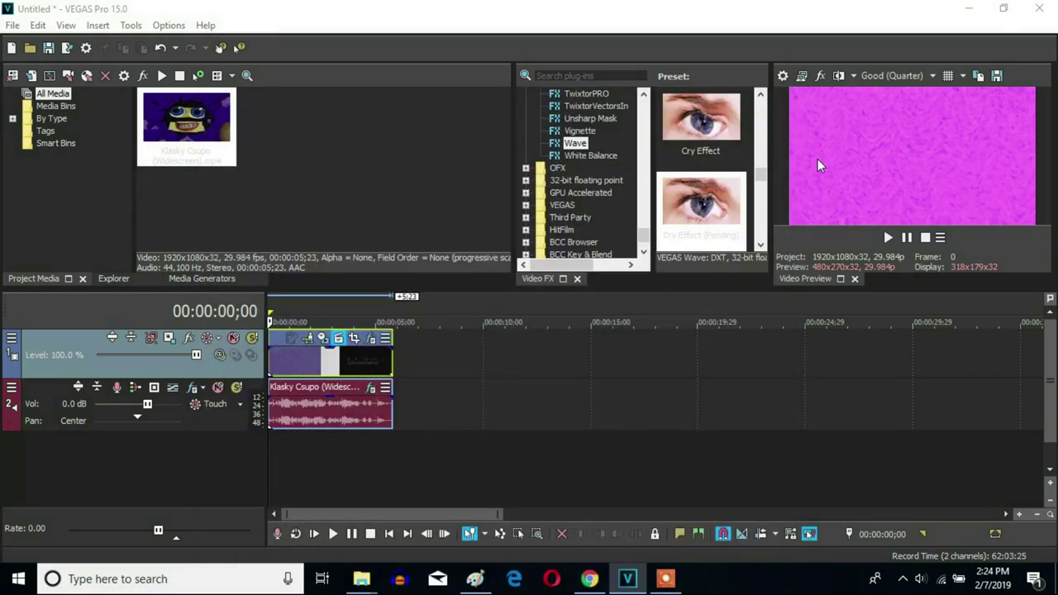
Step: Render the project as Wave (Microsoft) with the Default Template, naming the file Klasky Csupo In Chord
click(13, 25)
click(112, 146)
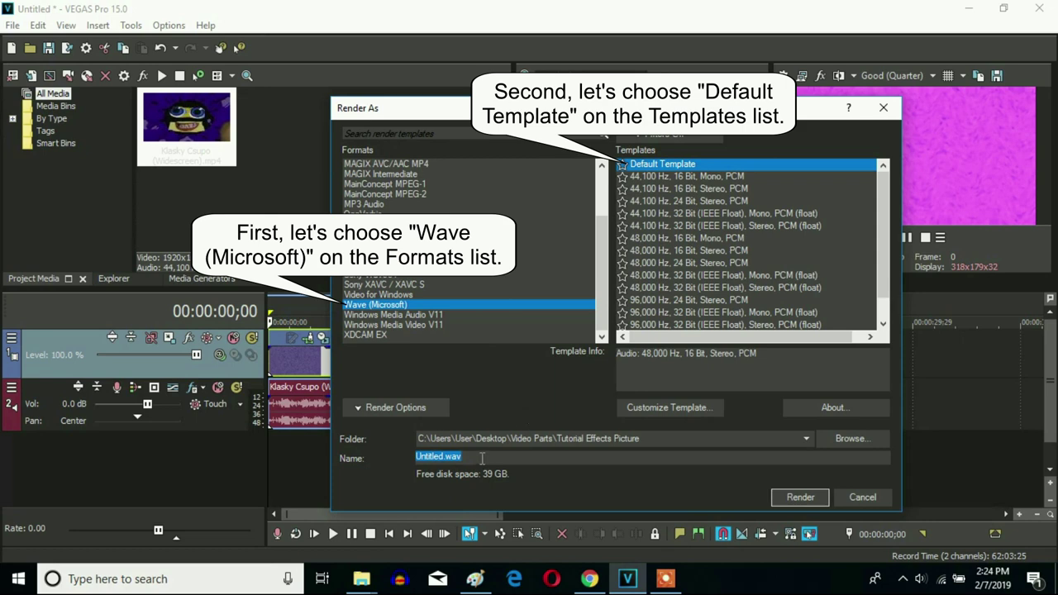
text(Klasky Csupo In Chord)
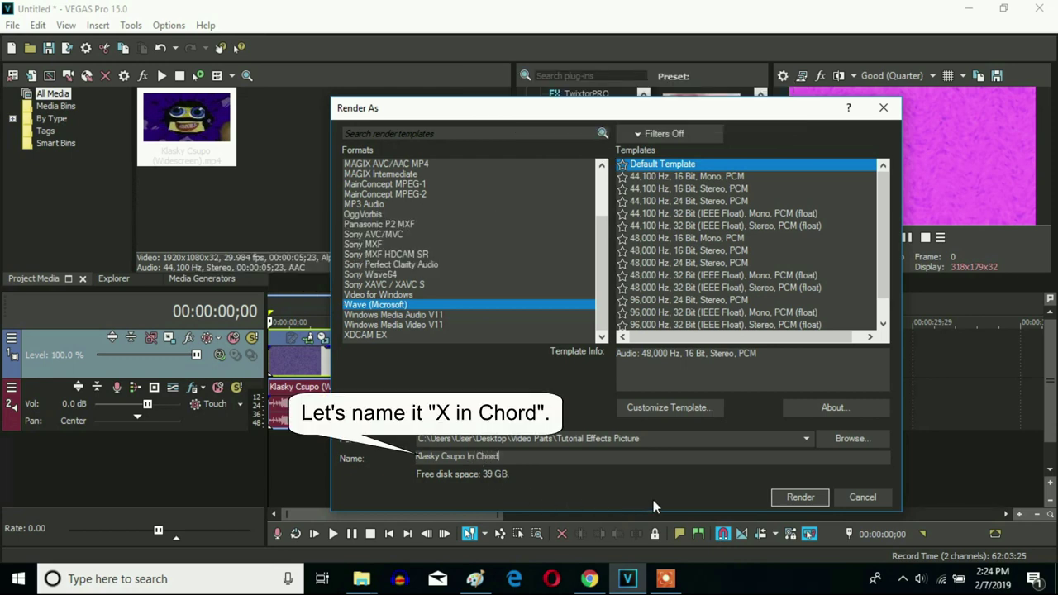
click(809, 498)
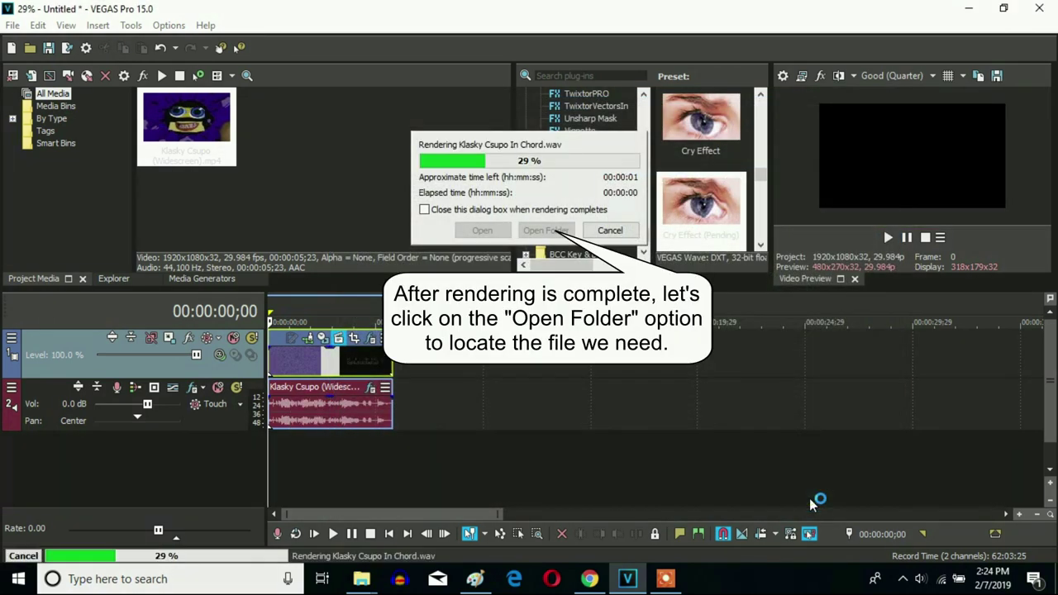
Step: Open the render's folder and add the Klasky Csupo In Chord file to an empty stretch of the audio track
click(555, 232)
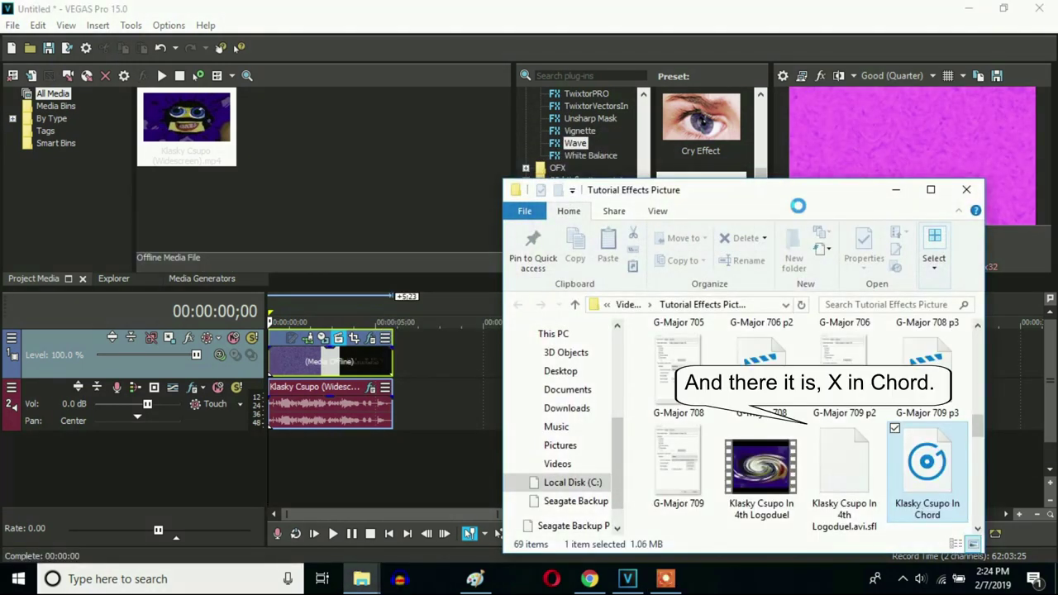
drag(833, 202, 685, 164)
drag(793, 455, 878, 419)
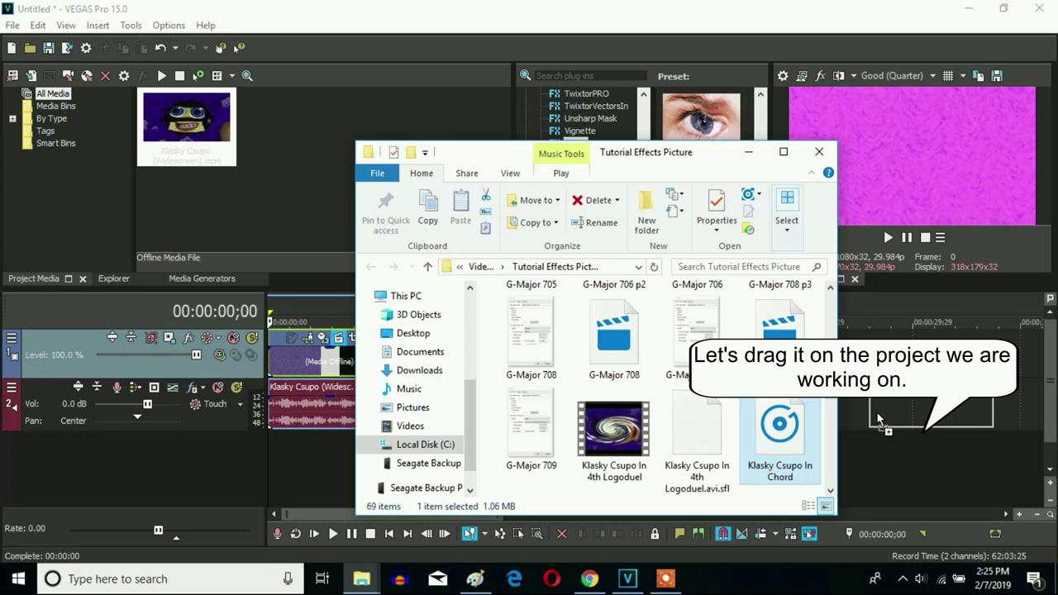
drag(878, 420, 878, 420)
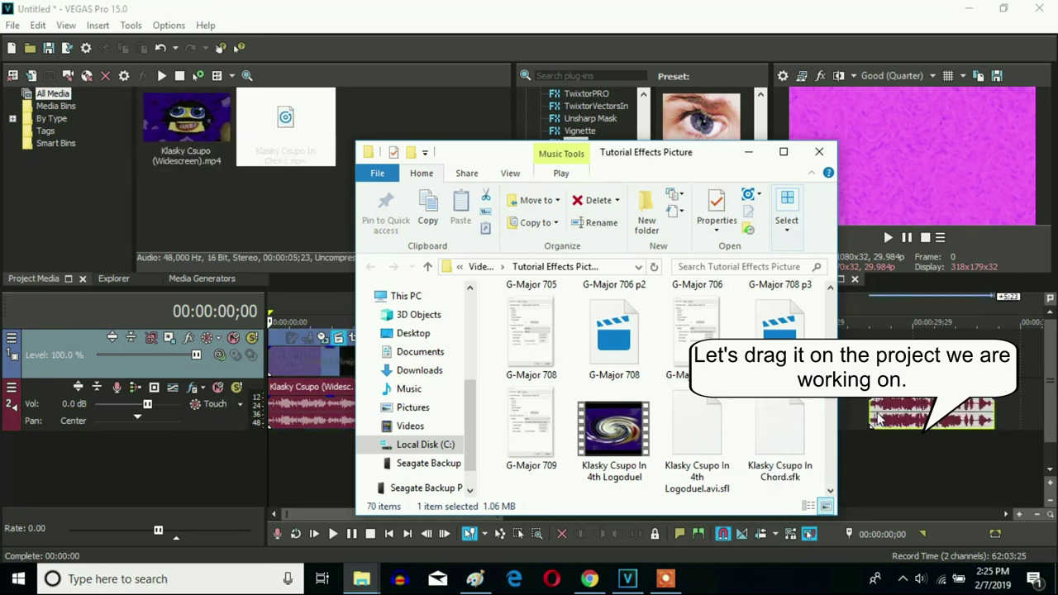
click(748, 151)
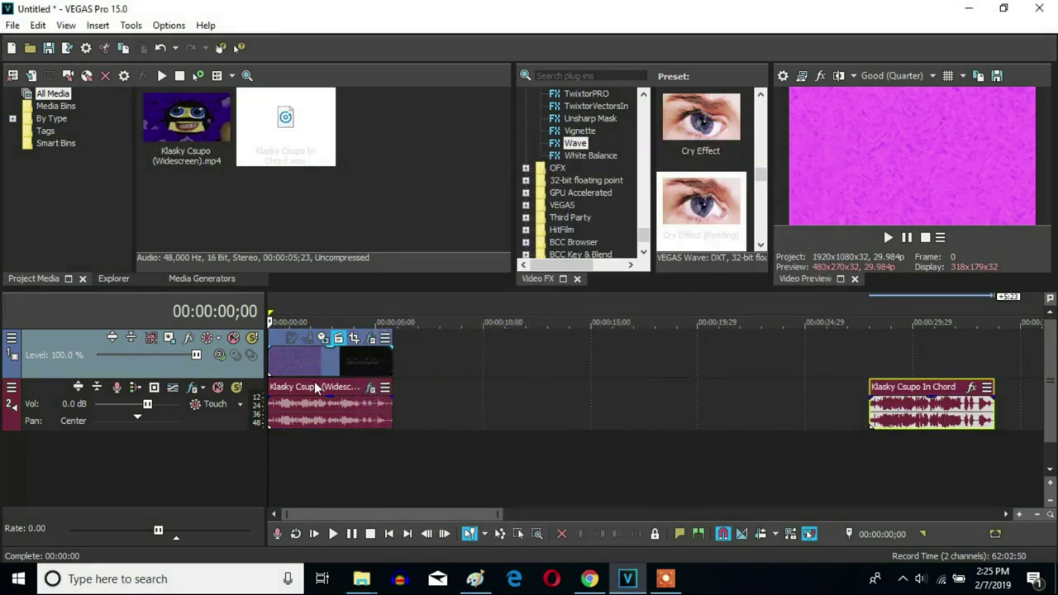
Step: Delete the clip's original audio event and move the Klasky Csupo In Chord event to the timeline start in its place
click(273, 417)
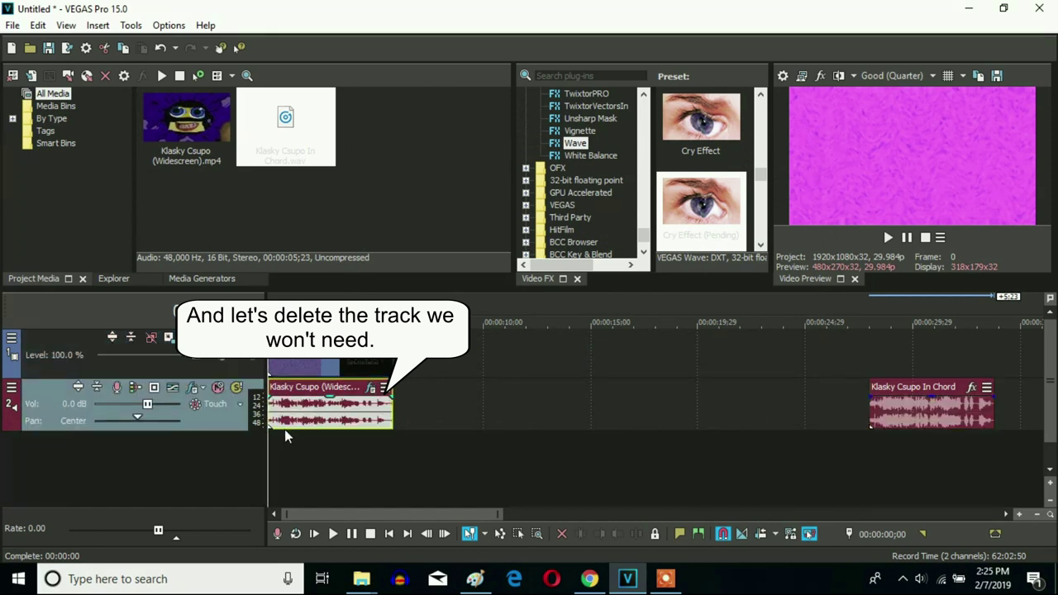
key(Delete)
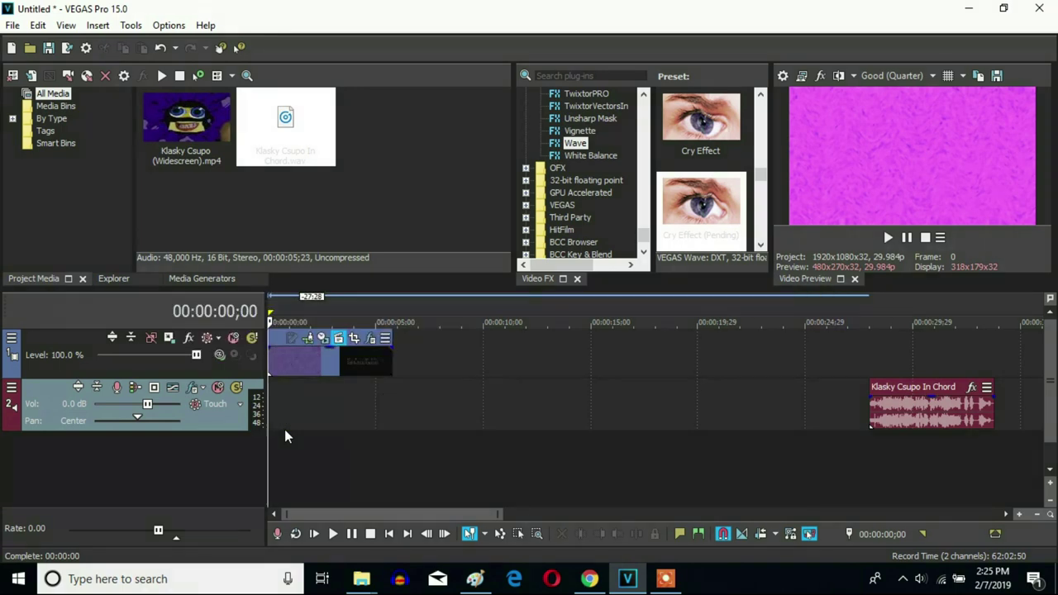
drag(895, 409, 269, 397)
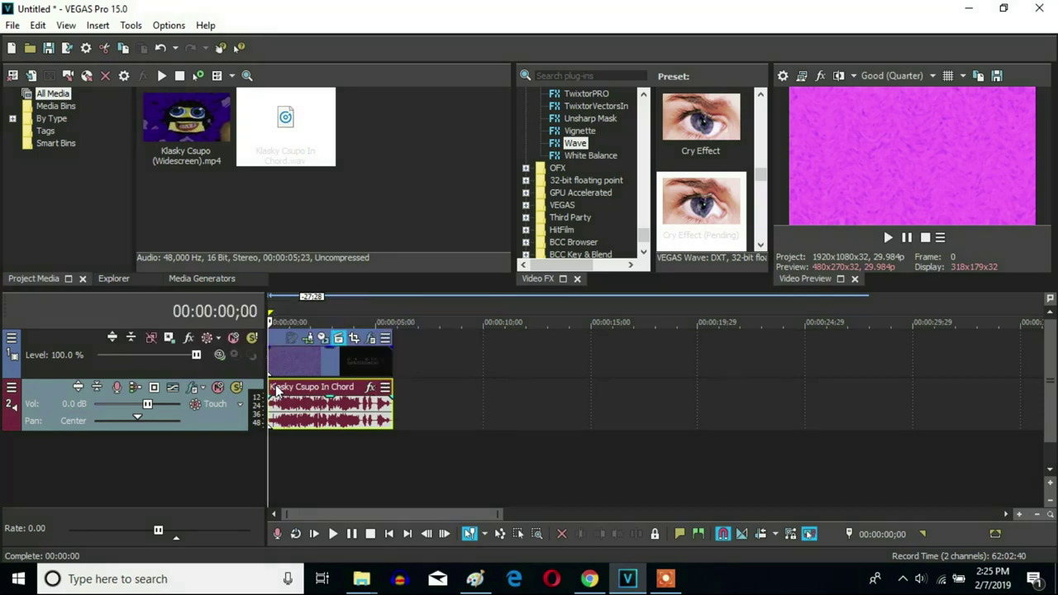
Step: Set the In Chord event's time stretch / pitch shift method to élastique with Efficient stretch attributes
right_click(308, 420)
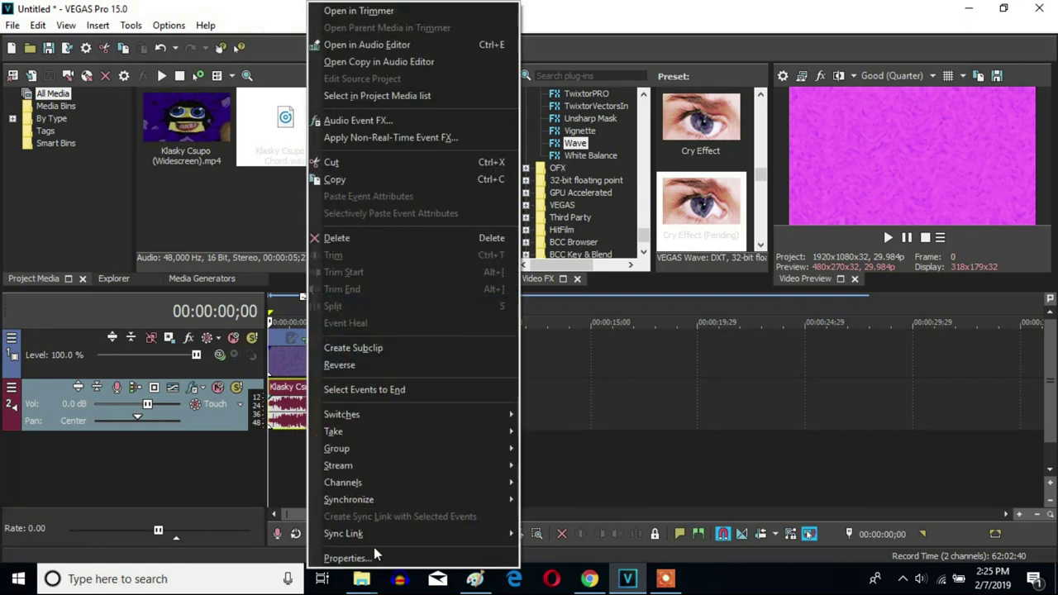
click(371, 556)
click(545, 245)
click(527, 269)
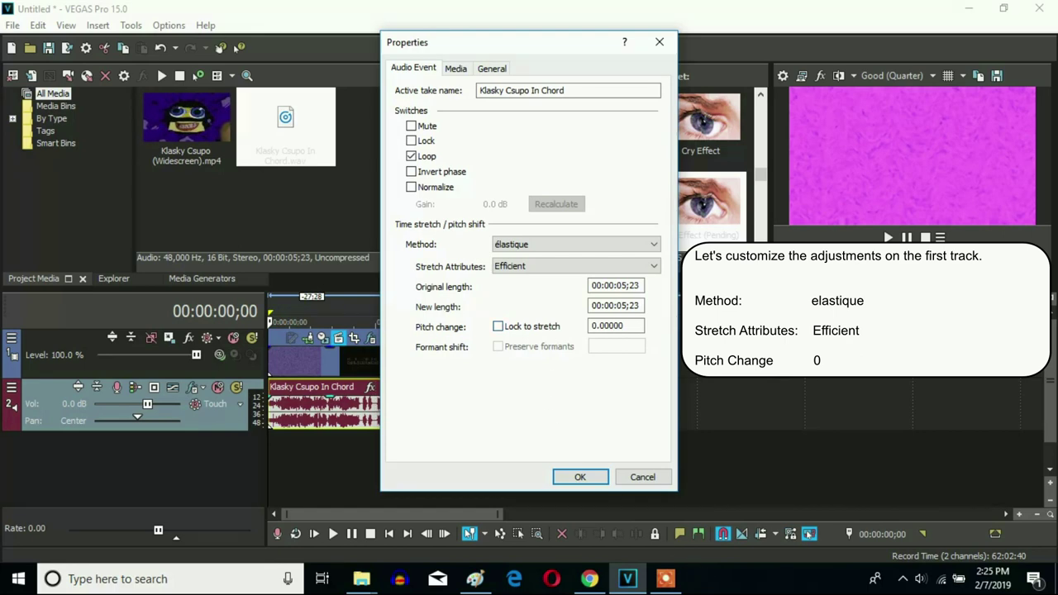
click(579, 477)
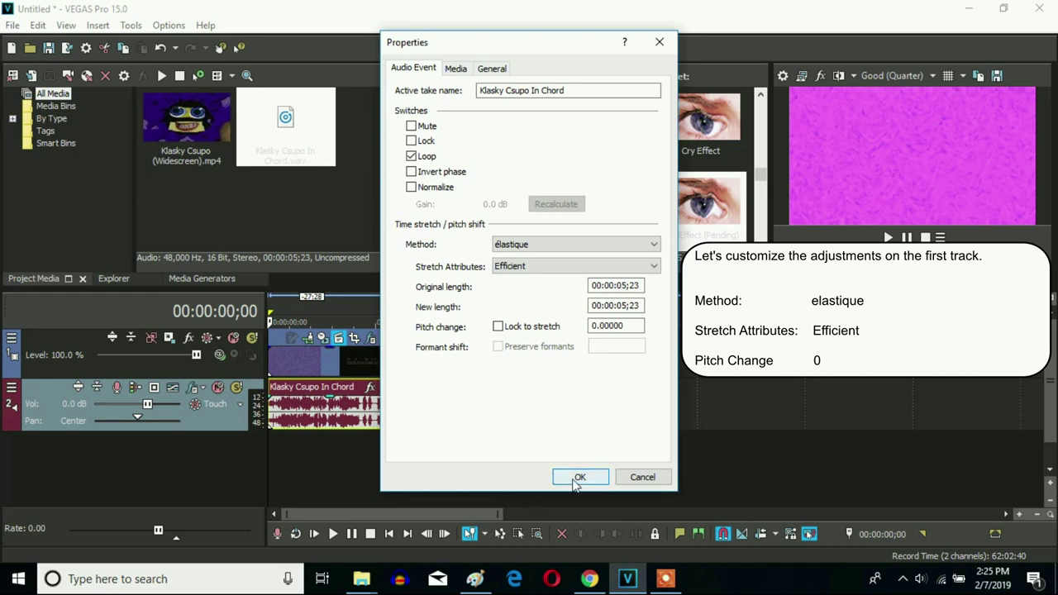
Step: Paste a copy of the In Chord audio event and place it at the timeline start on a new track below
right_click(330, 416)
click(430, 388)
click(421, 398)
right_click(439, 405)
click(489, 136)
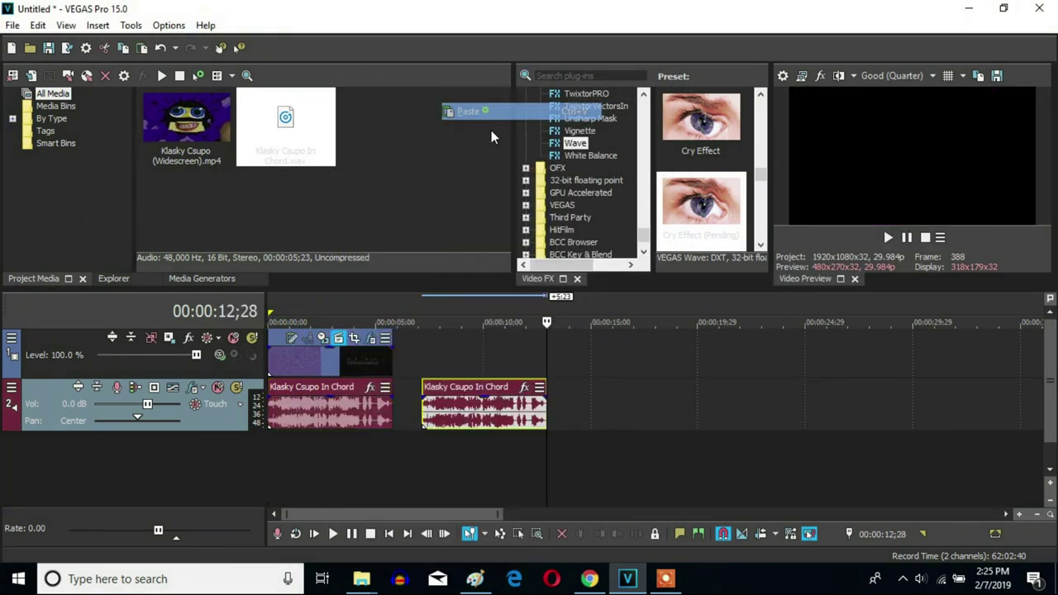
drag(483, 405, 292, 463)
key(Home)
Step: Set the lower In Chord event's pitch shift method to élastique with a pitch change of -5
right_click(285, 459)
click(324, 558)
click(515, 244)
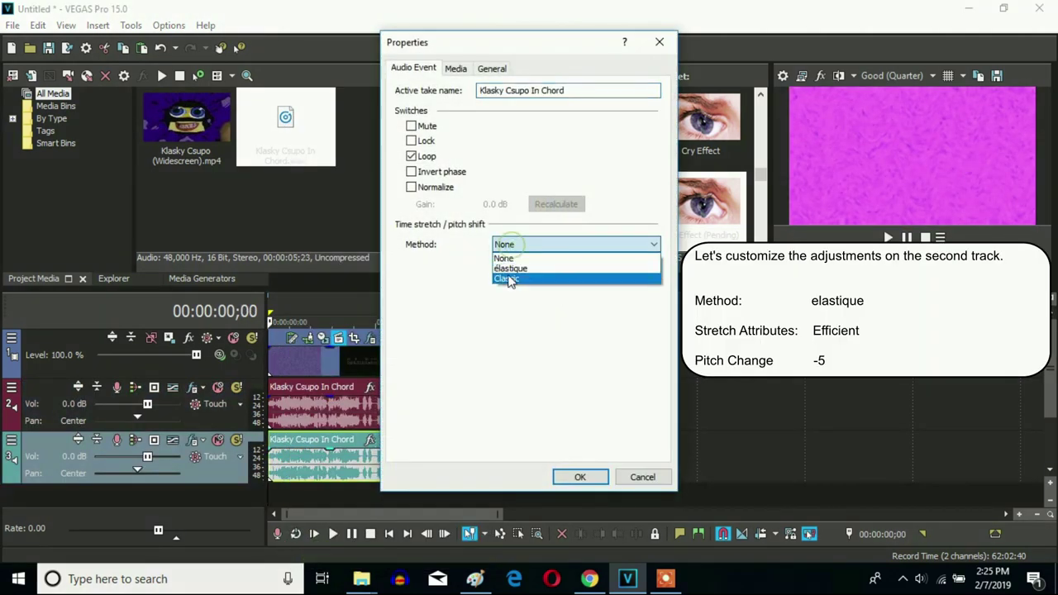
click(512, 267)
double_click(633, 325)
text(-5)
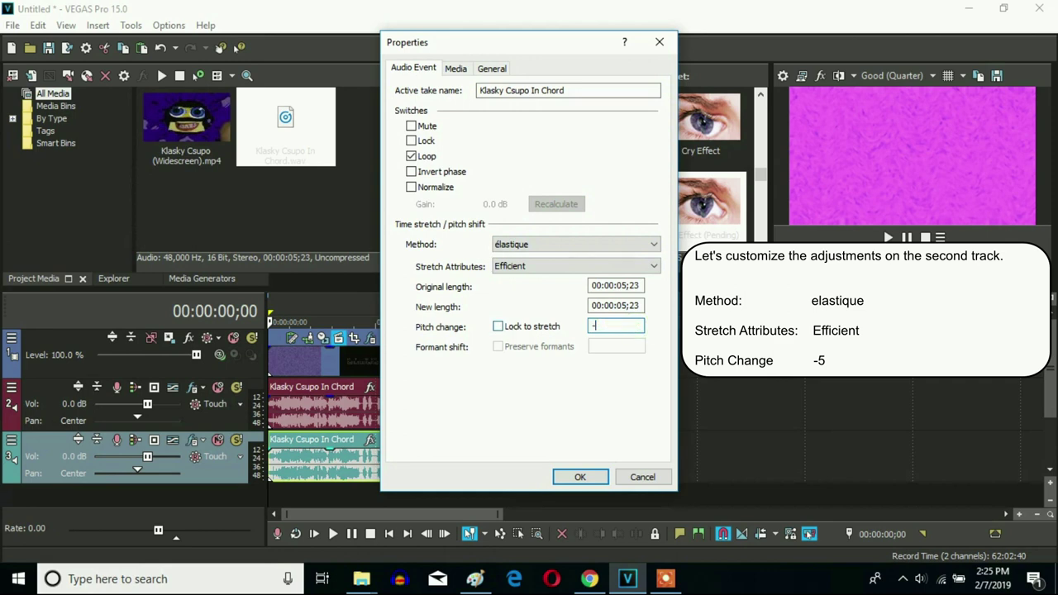
click(640, 306)
click(579, 477)
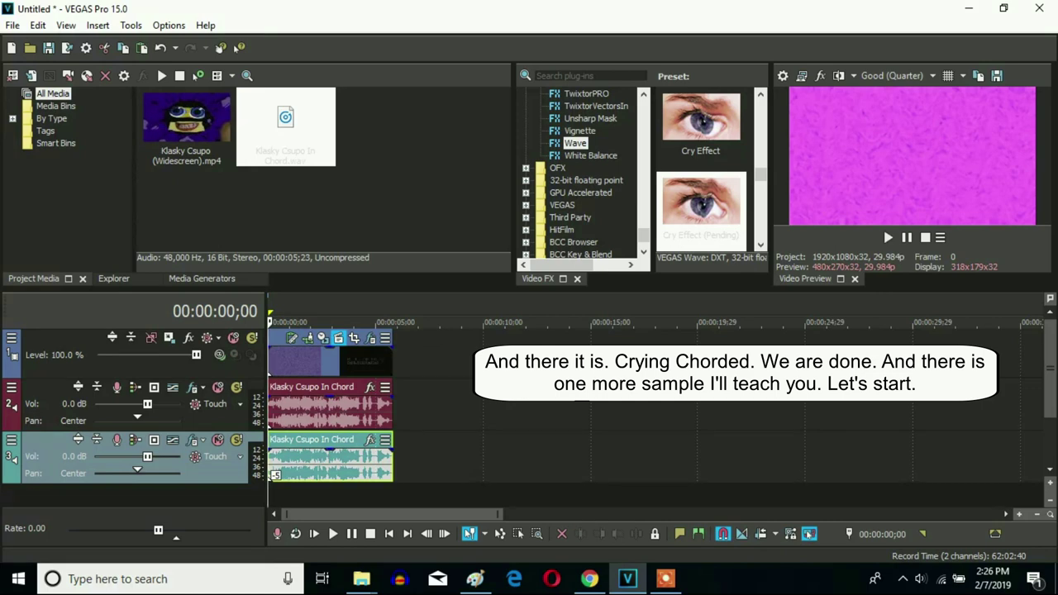
Step: Insert the Klasky Csupo (Widescreen) clip again directly after the first clip on the timeline
click(400, 361)
double_click(188, 120)
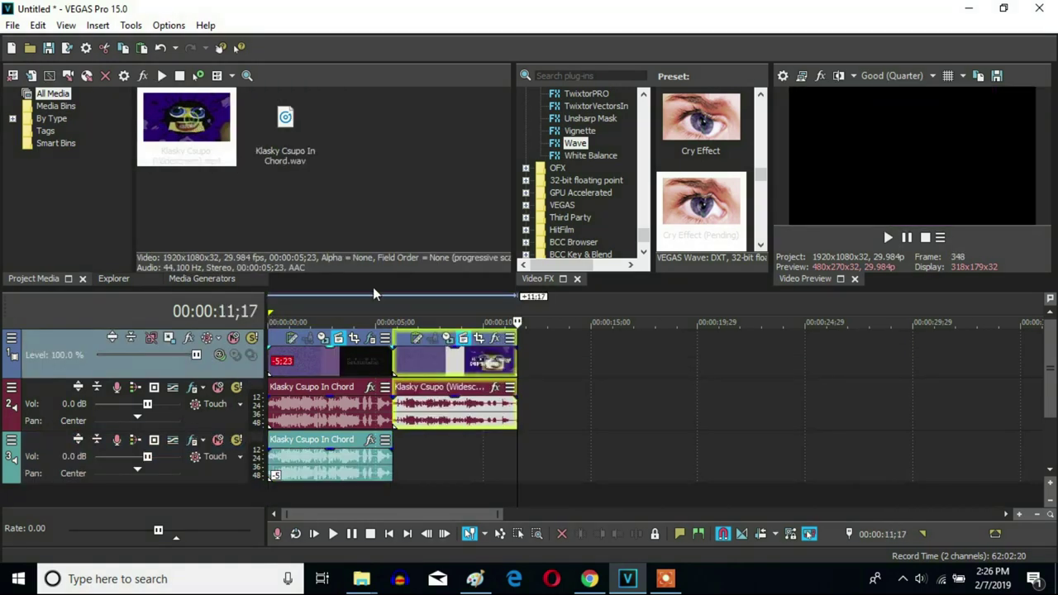
click(398, 361)
Step: Apply the Wave effect with the Cry Effect (Pending) preset to the second video clip
right_click(443, 368)
click(517, 119)
drag(616, 106, 643, 145)
double_click(700, 221)
Step: Add the Gradient Map effect with the Crying Chorded preset to the second video clip
click(589, 204)
scroll(721, 169, down, 5)
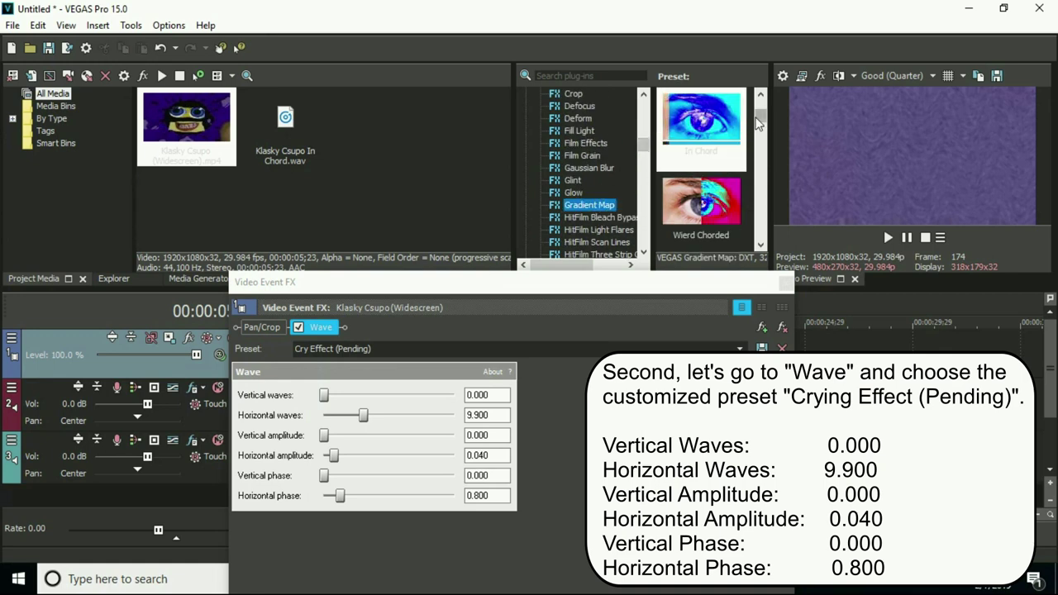
scroll(746, 159, up, 2)
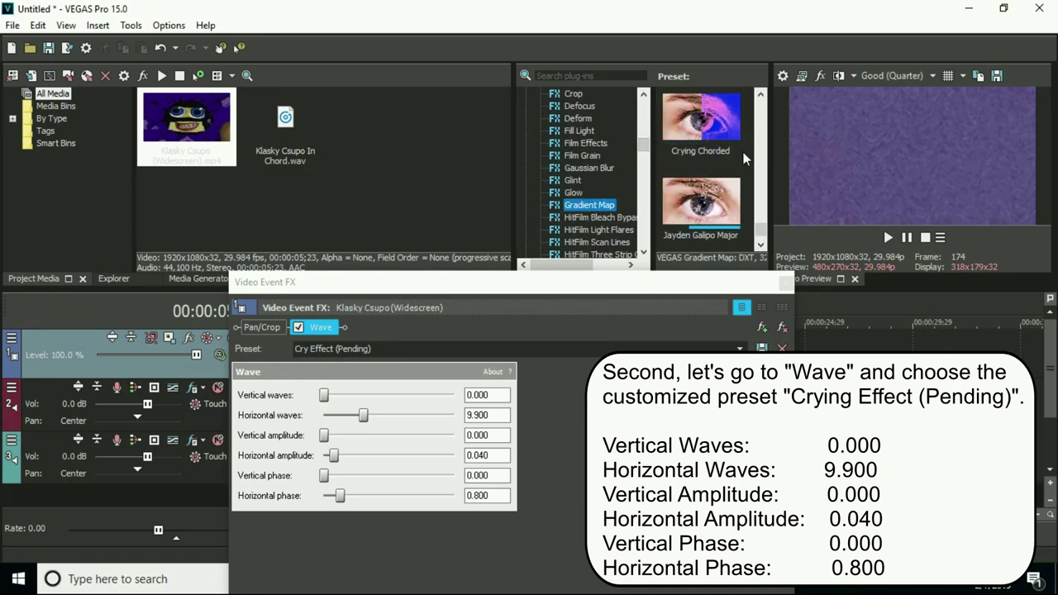
drag(701, 203, 312, 325)
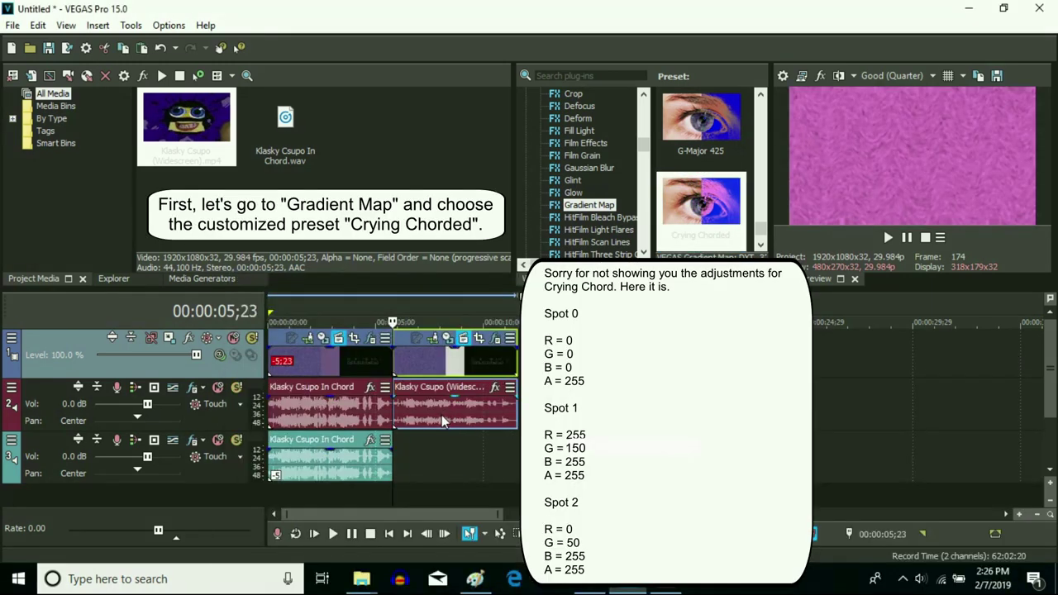
Step: Delete the second clip's original audio event and paste a copy of the upper In Chord event in its place
click(403, 413)
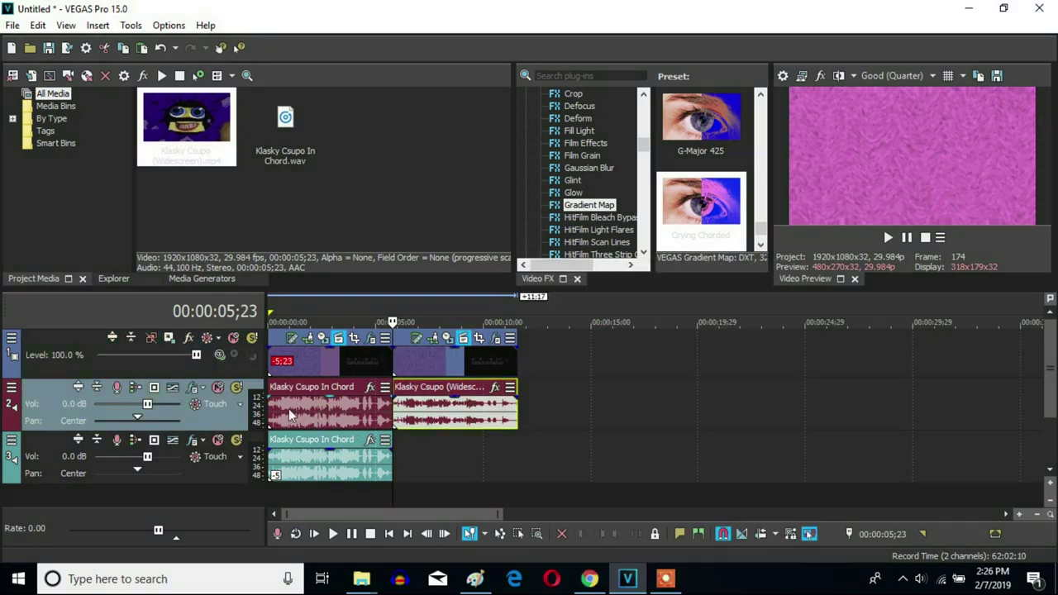
key(Delete)
click(270, 387)
right_click(269, 387)
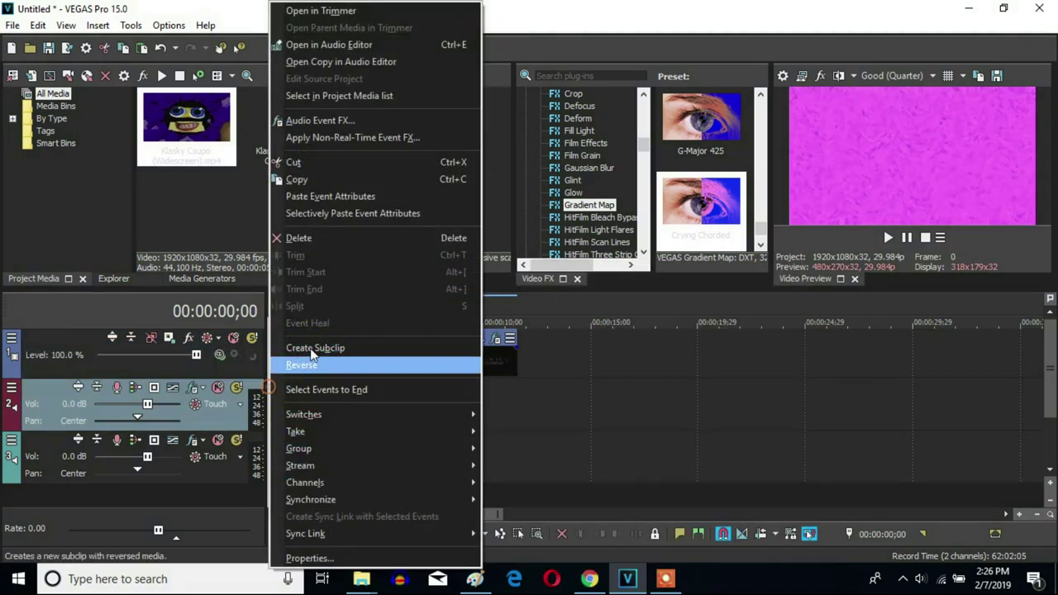
click(363, 181)
click(395, 396)
right_click(420, 407)
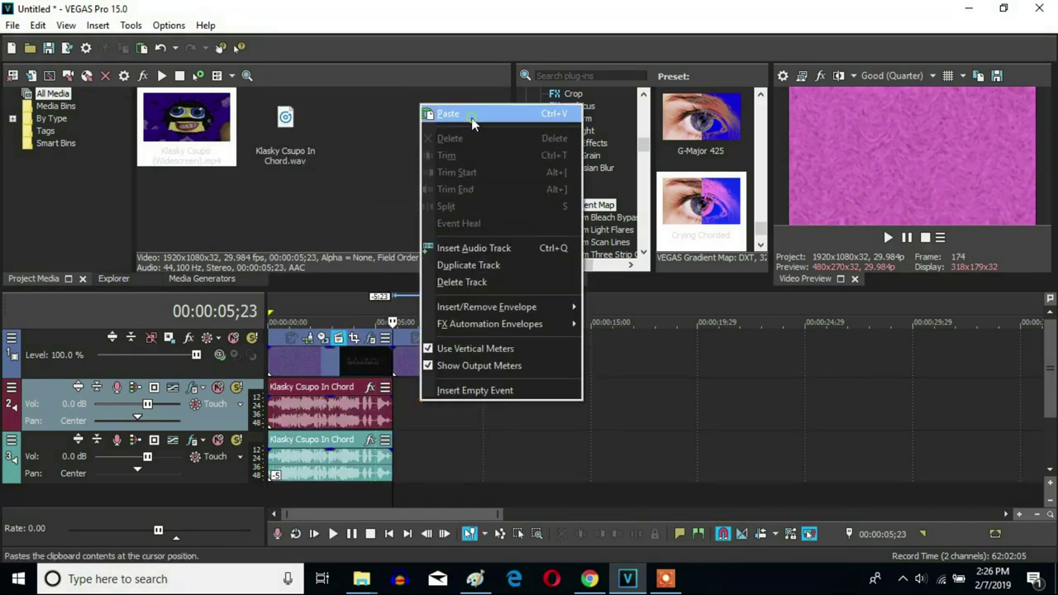
click(472, 110)
Step: Set the second upper-track audio event's time stretch / pitch shift method to élastique, with Efficient stretch attributes and a pitch change of 0
right_click(447, 433)
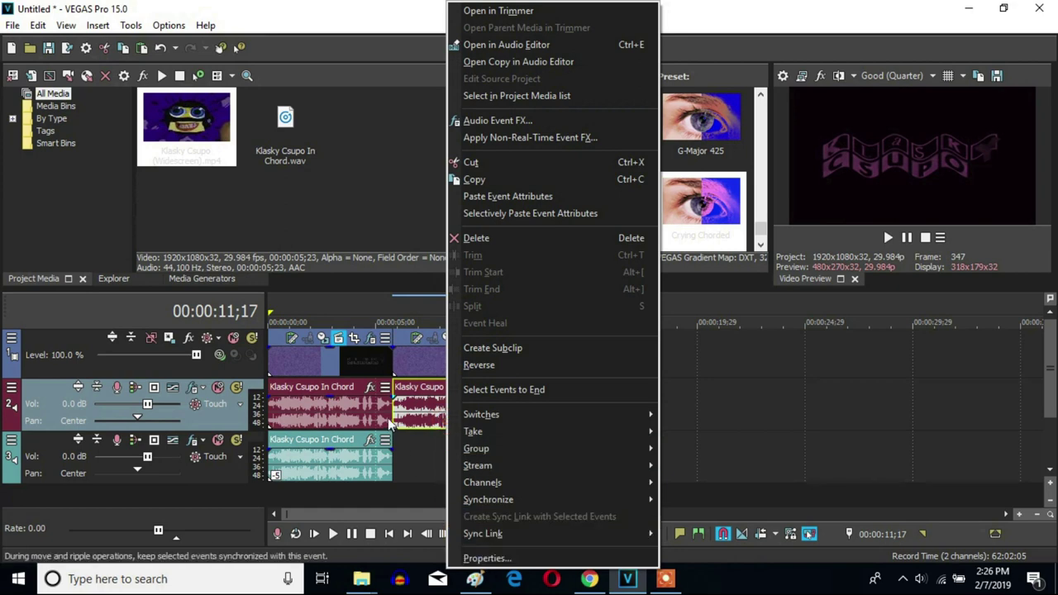
click(487, 560)
click(546, 246)
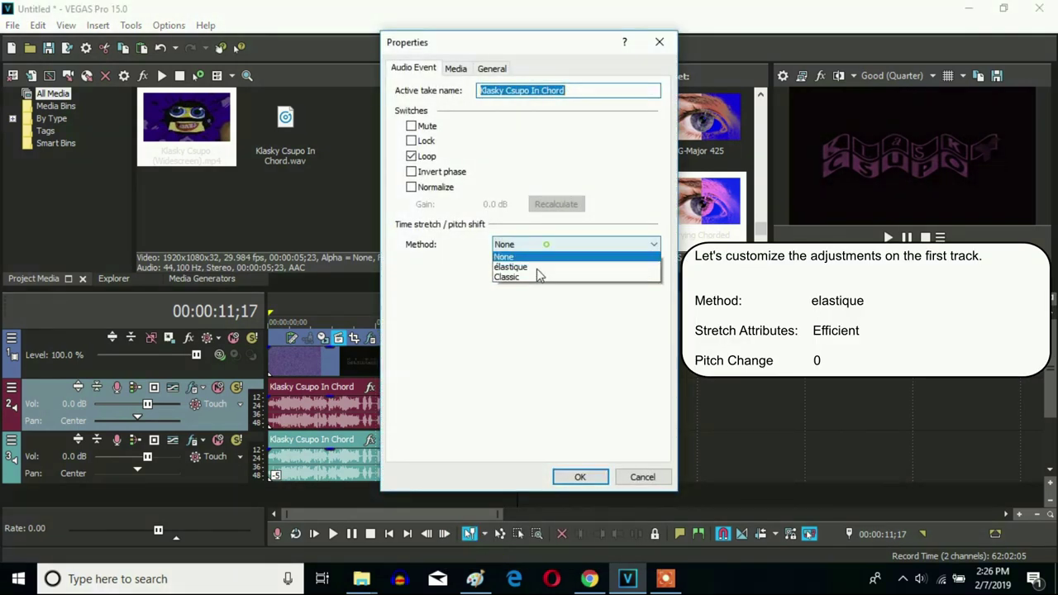
click(512, 267)
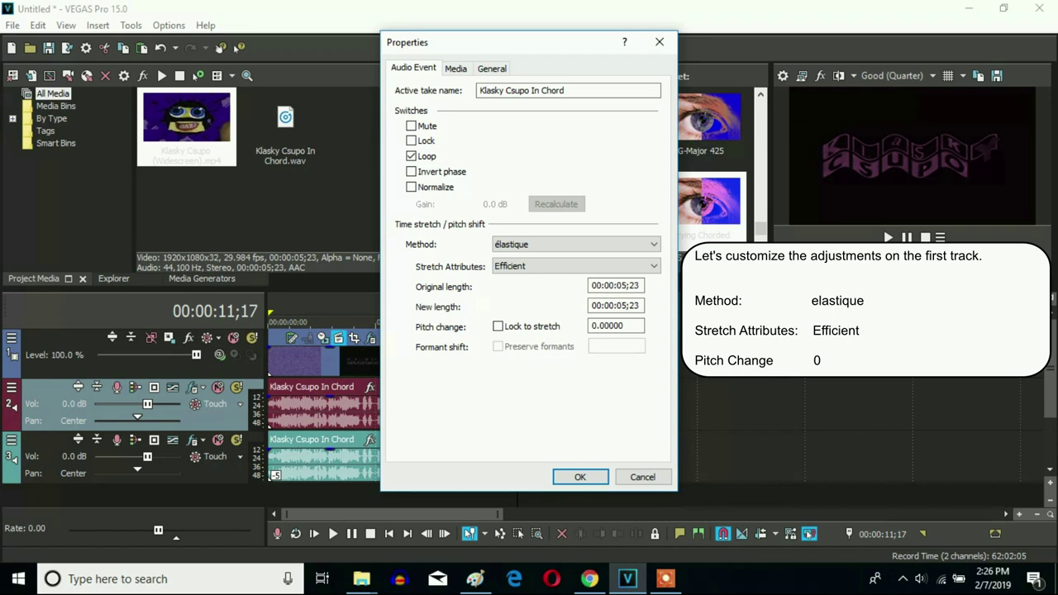
click(580, 477)
Step: Paste the copied In Chord audio event onto the lower audio track, directly after that track's first event
click(395, 452)
right_click(409, 456)
click(489, 166)
Step: Set the second lower-track audio event's pitch shift method to élastique, with Efficient stretch attributes and a pitch change of -5
right_click(436, 467)
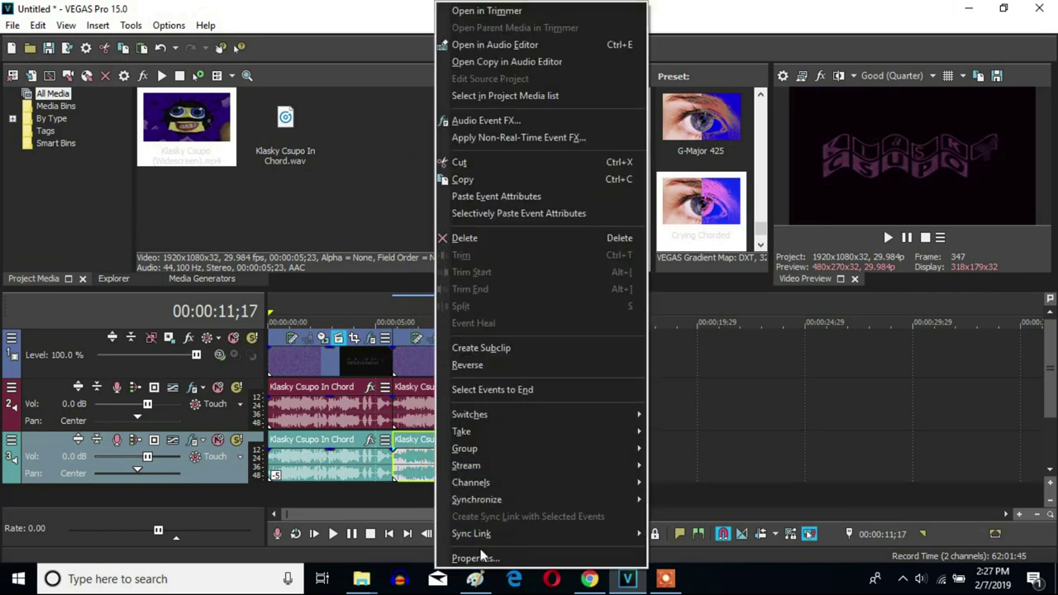
click(467, 559)
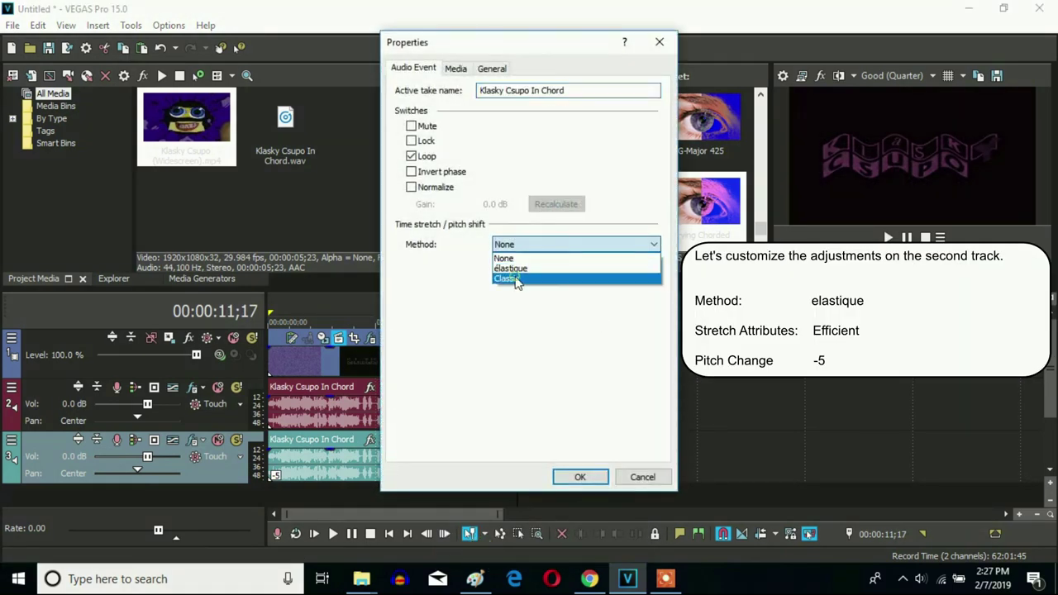
click(509, 268)
double_click(613, 325)
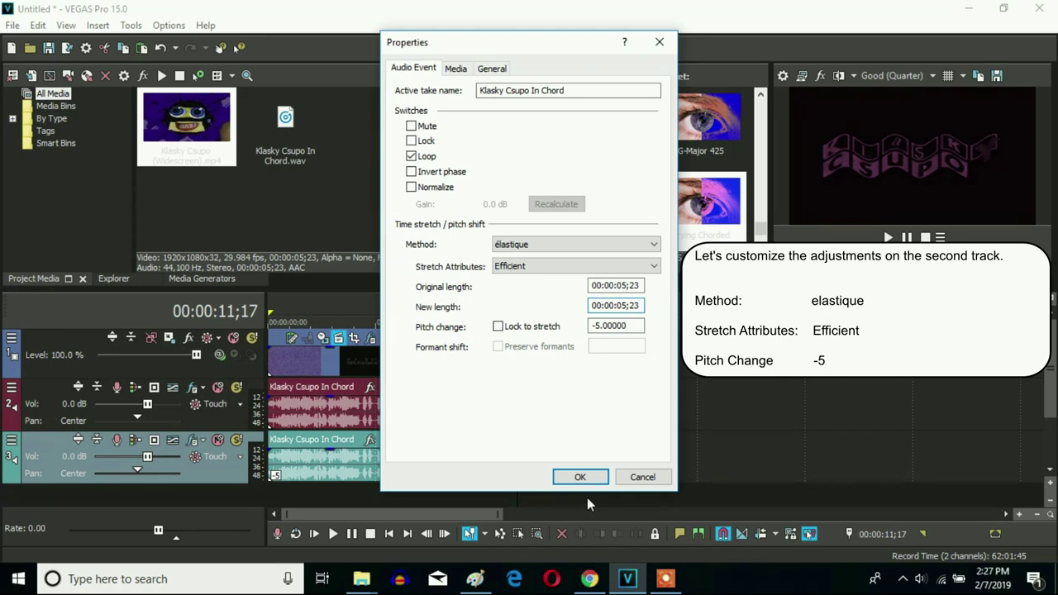
click(580, 476)
Step: Play both Crying Chorded samples from the start of the timeline
click(275, 359)
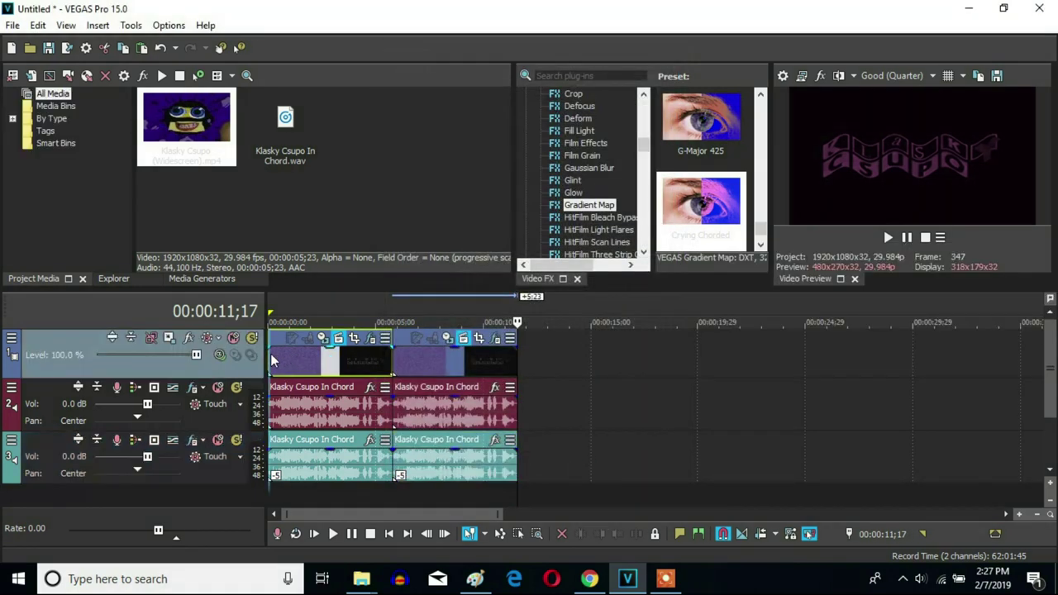
key(ctrl+Home)
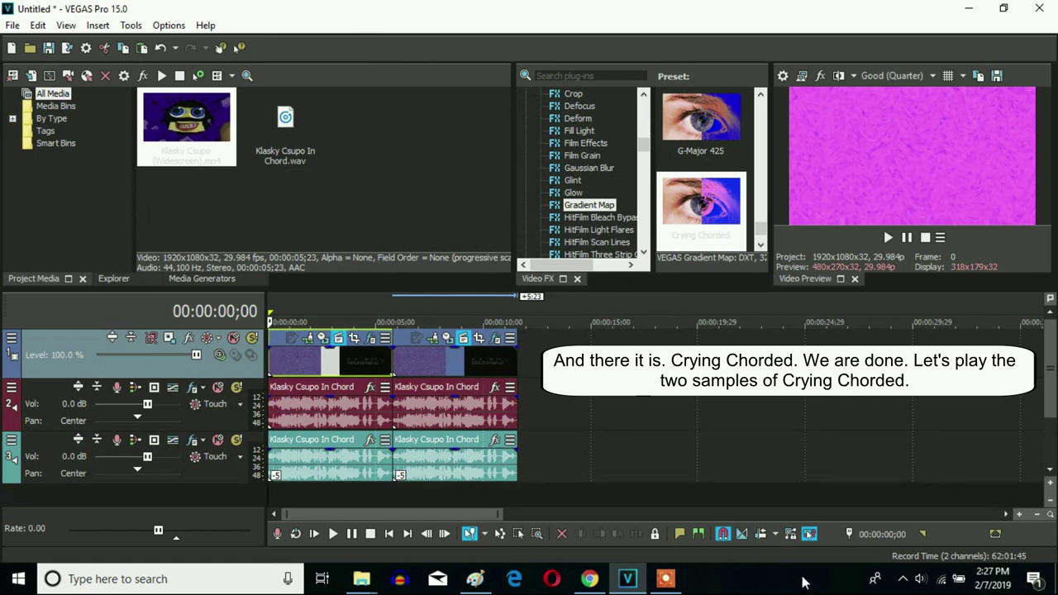
click(885, 239)
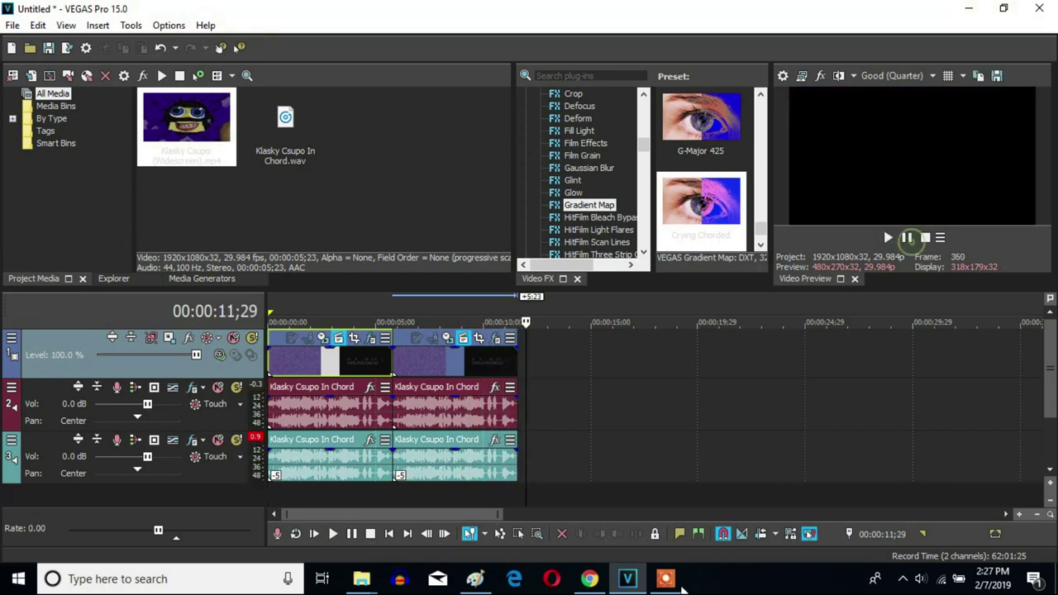
click(665, 579)
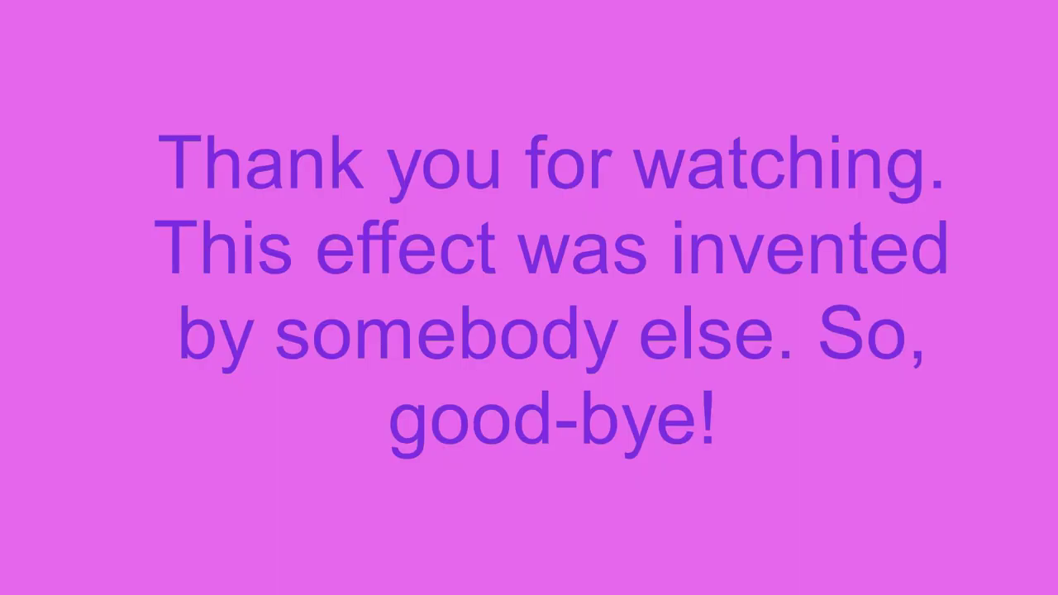